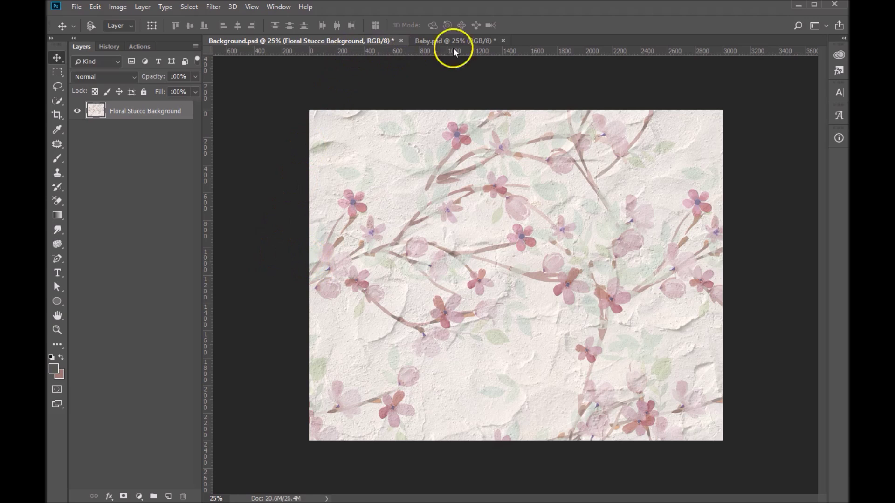
# Bring the Baby.psd document to the front.
pyautogui.click(463, 41)
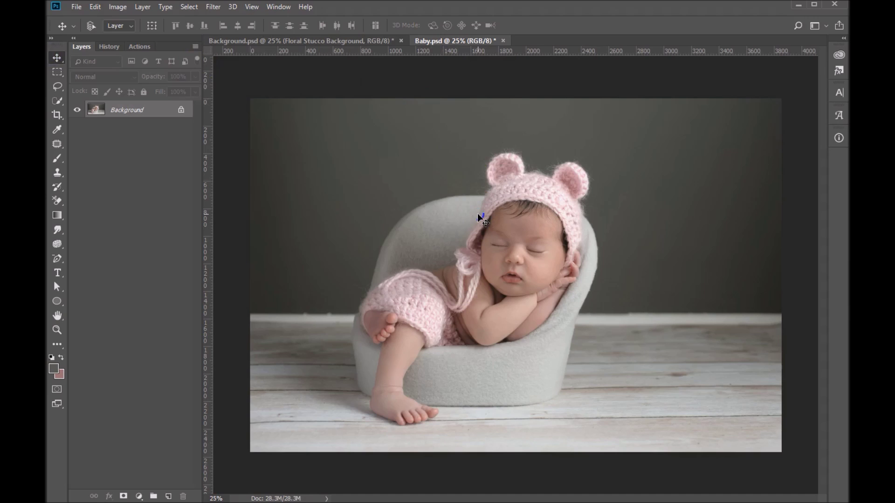
# Drag the baby photo into Background.psd as Layer 1 and shift it to fill the canvas.
pyautogui.moveTo(477, 214); pyautogui.dragTo(832, 233)
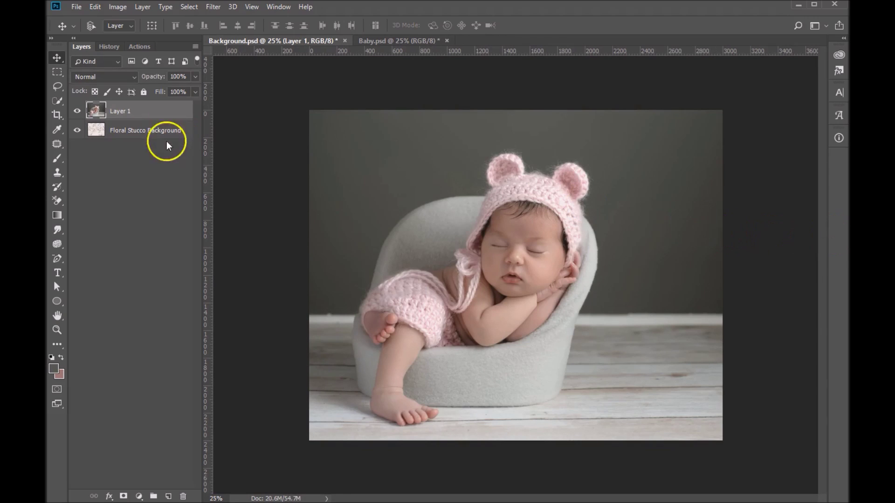
pyautogui.moveTo(443, 269); pyautogui.dragTo(506, 280)
pyautogui.moveTo(559, 293); pyautogui.dragTo(535, 287)
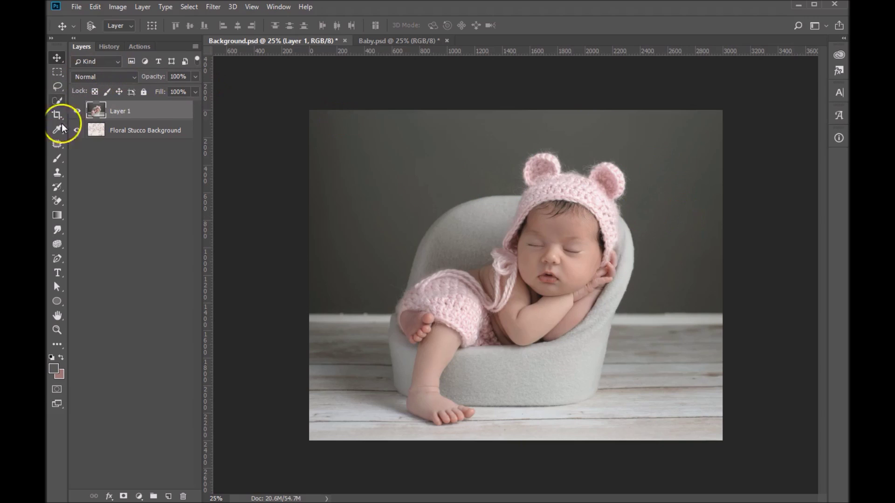
# Paint a Quick Selection over the grey wall behind the baby, then enter Select and Mask.
pyautogui.click(57, 104)
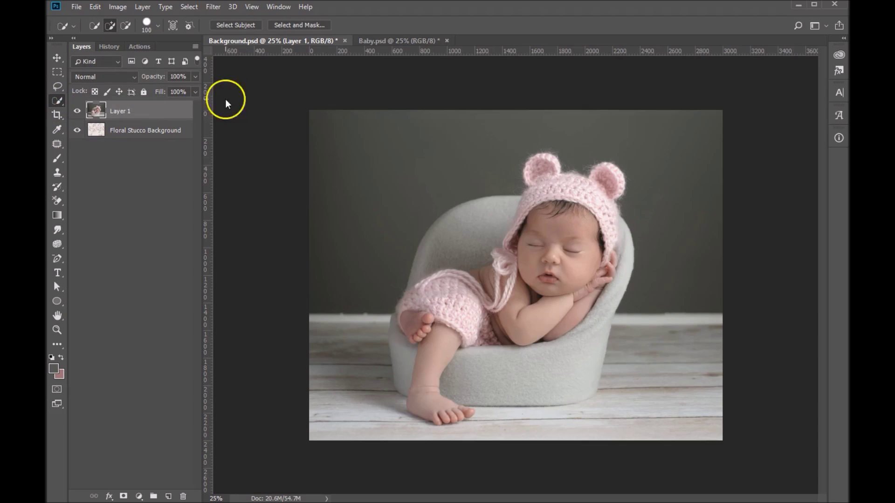
pyautogui.moveTo(364, 290)
pyautogui.mouseDown()
pyautogui.moveTo(386, 208)
pyautogui.moveTo(565, 134)
pyautogui.moveTo(597, 132)
pyautogui.moveTo(673, 157)
pyautogui.moveTo(673, 200)
pyautogui.moveTo(774, 228)
pyautogui.mouseUp()
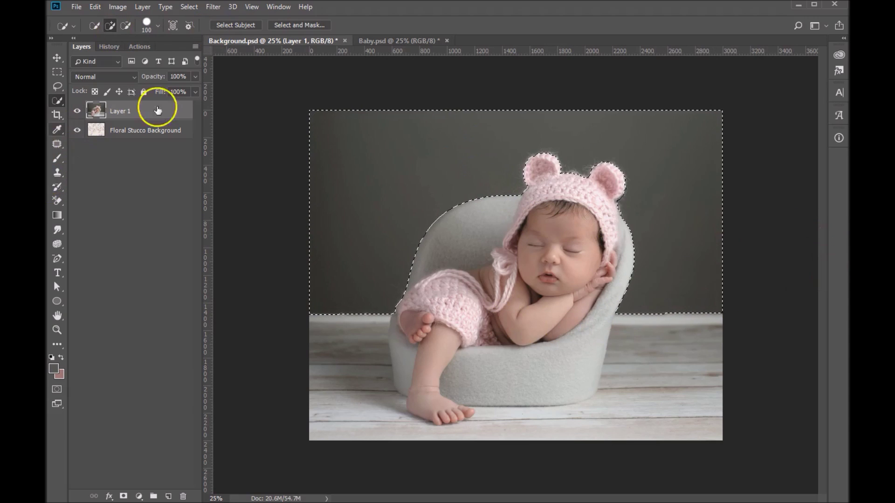
pyautogui.click(299, 26)
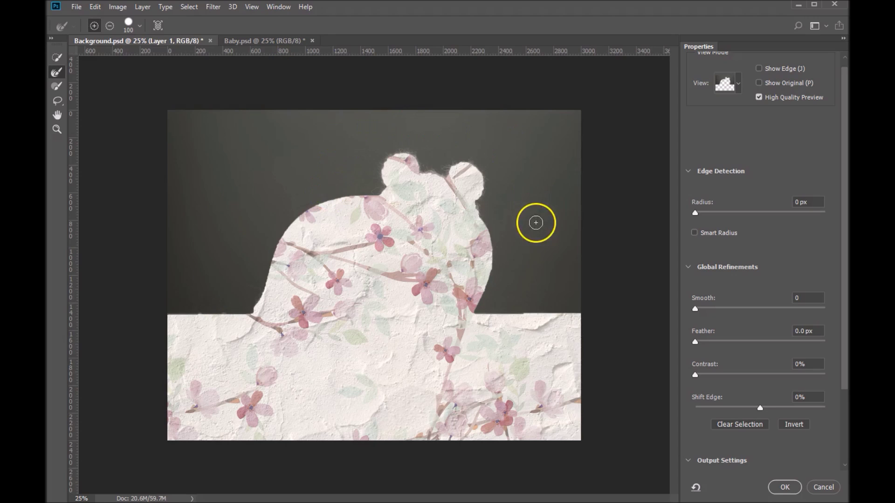
# Invert the wall selection and refine the wall-floor line with the Refine Edge Brush.
pyautogui.click(794, 424)
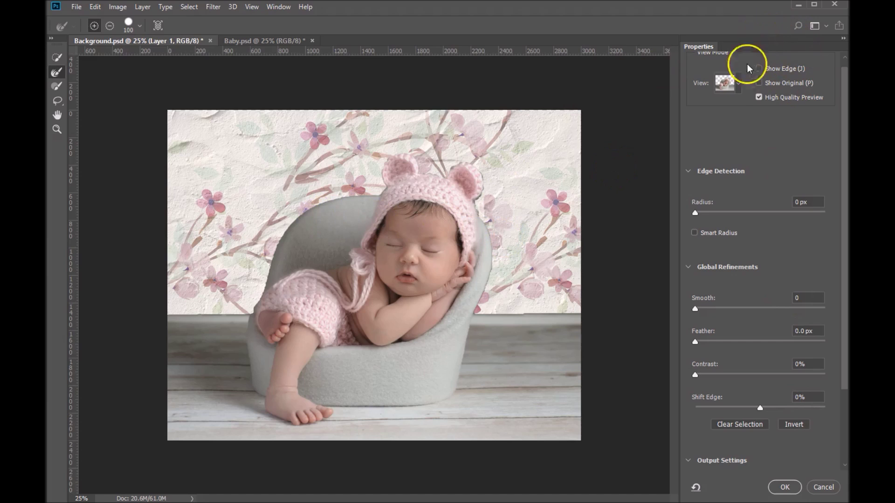
pyautogui.click(740, 86)
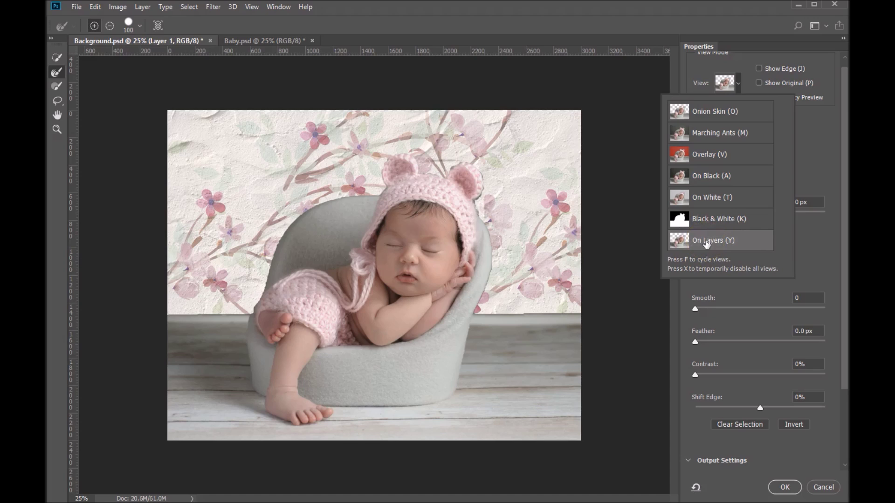
pyautogui.click(815, 236)
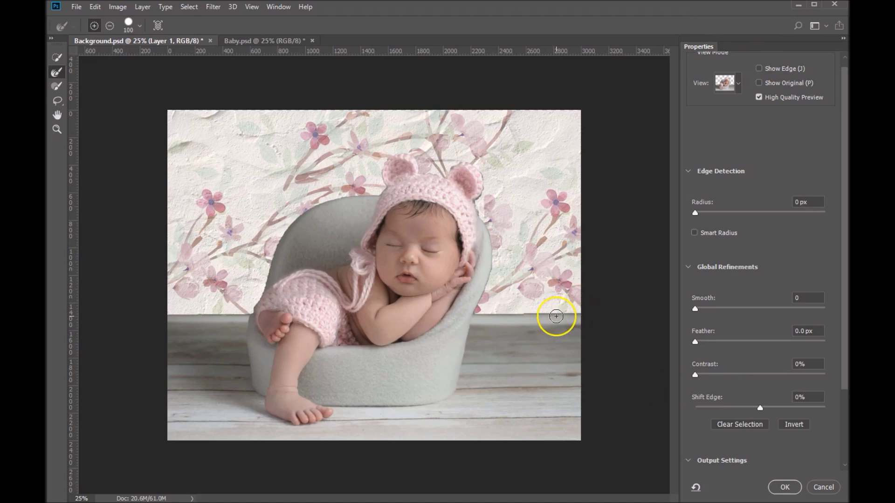
pyautogui.click(56, 73)
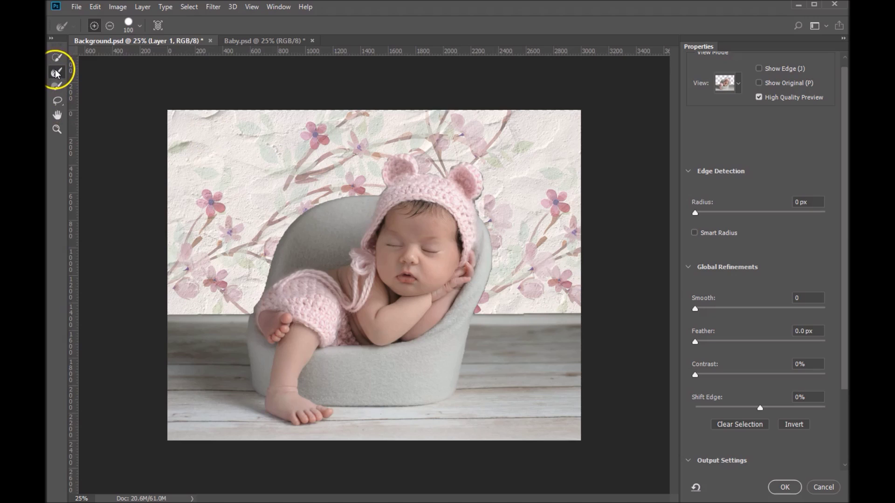
pyautogui.moveTo(578, 313)
pyautogui.mouseDown()
pyautogui.moveTo(475, 314)
pyautogui.moveTo(491, 251)
pyautogui.moveTo(486, 227)
pyautogui.mouseUp()
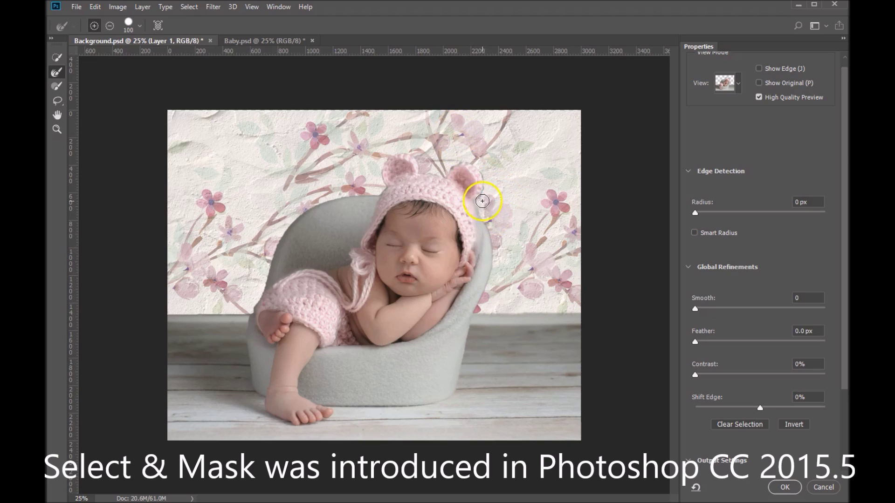
# Refine the mask edge around both bonnet ears and along the bonnet's outline.
pyautogui.moveTo(481, 178)
pyautogui.mouseDown()
pyautogui.moveTo(463, 164)
pyautogui.moveTo(443, 174)
pyautogui.mouseUp()
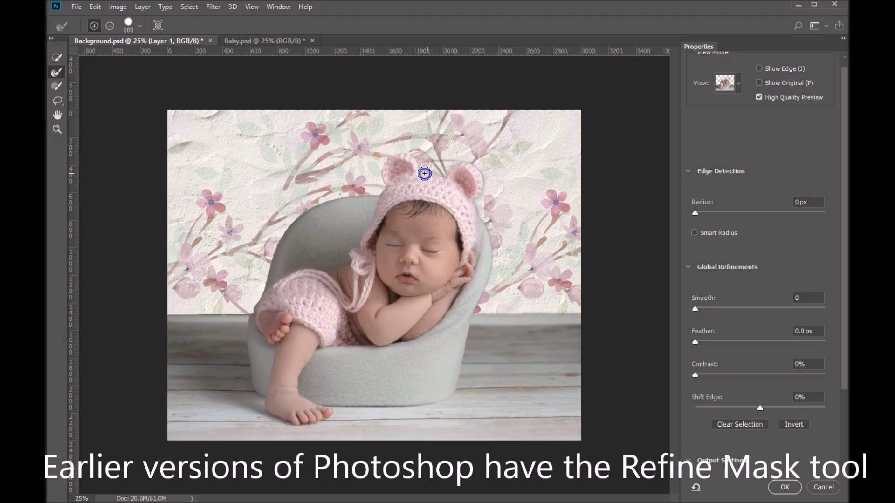
pyautogui.moveTo(418, 170)
pyautogui.mouseDown()
pyautogui.moveTo(410, 157)
pyautogui.moveTo(381, 178)
pyautogui.moveTo(385, 189)
pyautogui.moveTo(349, 190)
pyautogui.moveTo(301, 214)
pyautogui.moveTo(272, 254)
pyautogui.moveTo(249, 317)
pyautogui.mouseUp()
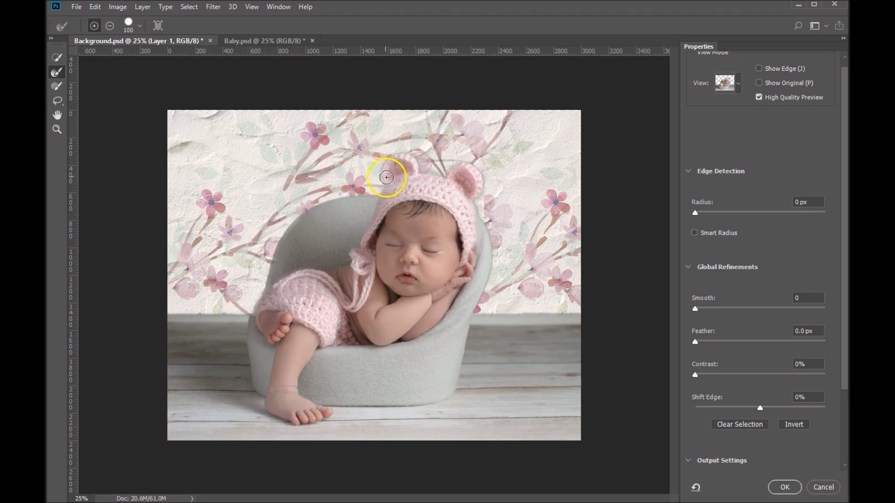
pyautogui.moveTo(388, 158)
pyautogui.mouseDown()
pyautogui.moveTo(435, 154)
pyautogui.moveTo(429, 160)
pyautogui.moveTo(448, 176)
pyautogui.moveTo(474, 167)
pyautogui.moveTo(485, 187)
pyautogui.moveTo(478, 210)
pyautogui.moveTo(474, 180)
pyautogui.mouseUp()
pyautogui.moveTo(403, 163)
pyautogui.mouseDown()
pyautogui.moveTo(398, 154)
pyautogui.moveTo(410, 154)
pyautogui.moveTo(399, 152)
pyautogui.mouseUp()
pyautogui.scroll(-4, 818, 415)
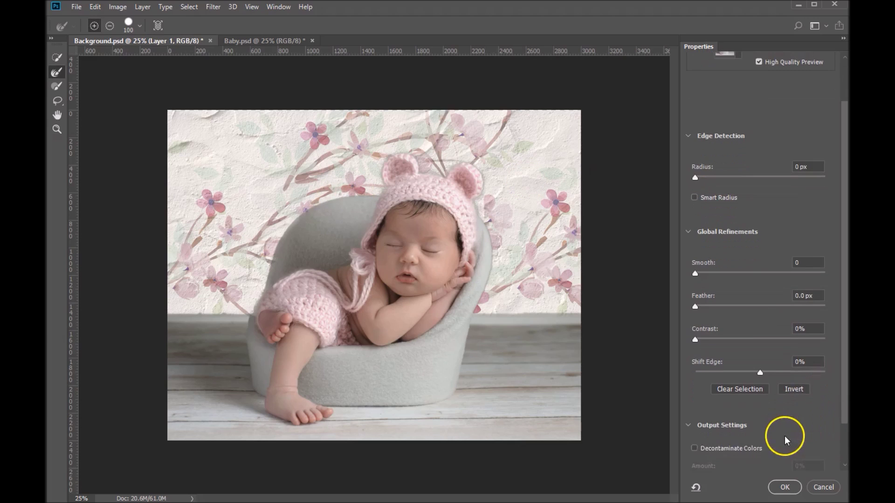
# Turn on Decontaminate Colors and refine the edges along the bonnet and chair.
pyautogui.scroll(-1, 731, 438)
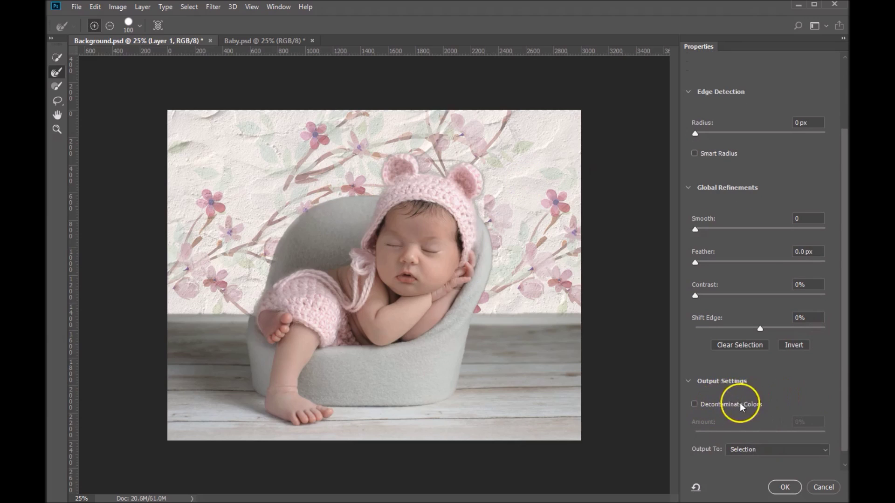
pyautogui.click(694, 405)
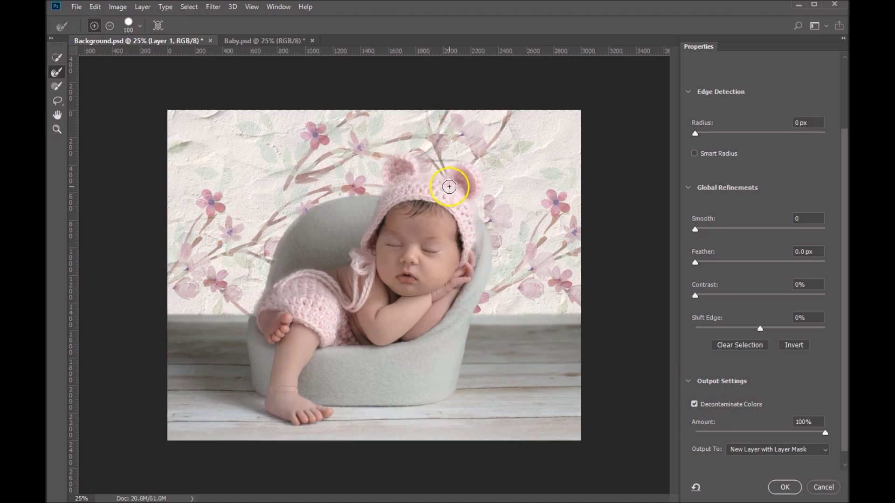
pyautogui.moveTo(423, 173)
pyautogui.mouseDown()
pyautogui.moveTo(377, 171)
pyautogui.moveTo(386, 180)
pyautogui.moveTo(386, 157)
pyautogui.moveTo(420, 172)
pyautogui.moveTo(456, 167)
pyautogui.moveTo(489, 185)
pyautogui.moveTo(477, 190)
pyautogui.moveTo(483, 212)
pyautogui.mouseUp()
pyautogui.moveTo(481, 217)
pyautogui.mouseDown()
pyautogui.moveTo(489, 282)
pyautogui.moveTo(474, 310)
pyautogui.moveTo(487, 281)
pyautogui.moveTo(487, 227)
pyautogui.moveTo(470, 189)
pyautogui.moveTo(484, 184)
pyautogui.moveTo(448, 157)
pyautogui.moveTo(416, 187)
pyautogui.moveTo(378, 177)
pyautogui.moveTo(351, 202)
pyautogui.moveTo(292, 221)
pyautogui.moveTo(248, 310)
pyautogui.moveTo(216, 316)
pyautogui.moveTo(289, 230)
pyautogui.moveTo(350, 195)
pyautogui.moveTo(414, 178)
pyautogui.moveTo(531, 216)
pyautogui.moveTo(514, 255)
pyautogui.moveTo(515, 301)
pyautogui.moveTo(518, 283)
pyautogui.moveTo(496, 262)
pyautogui.mouseUp()
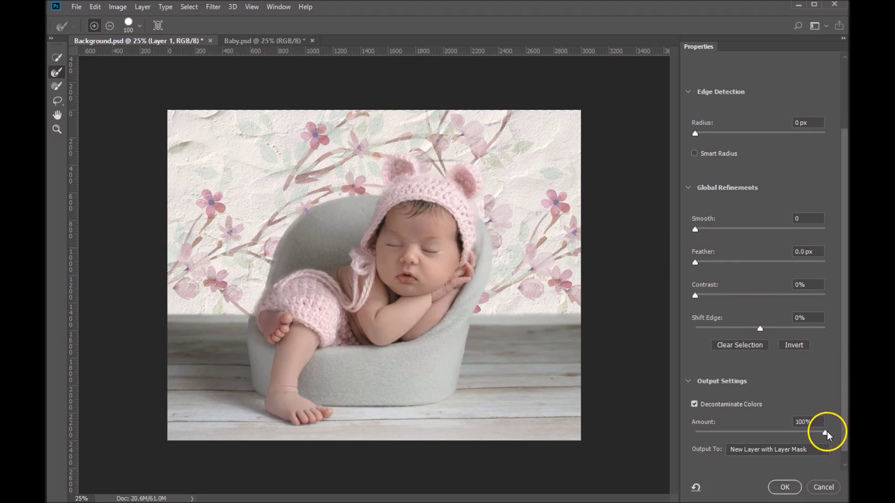
pyautogui.moveTo(825, 435); pyautogui.dragTo(769, 436)
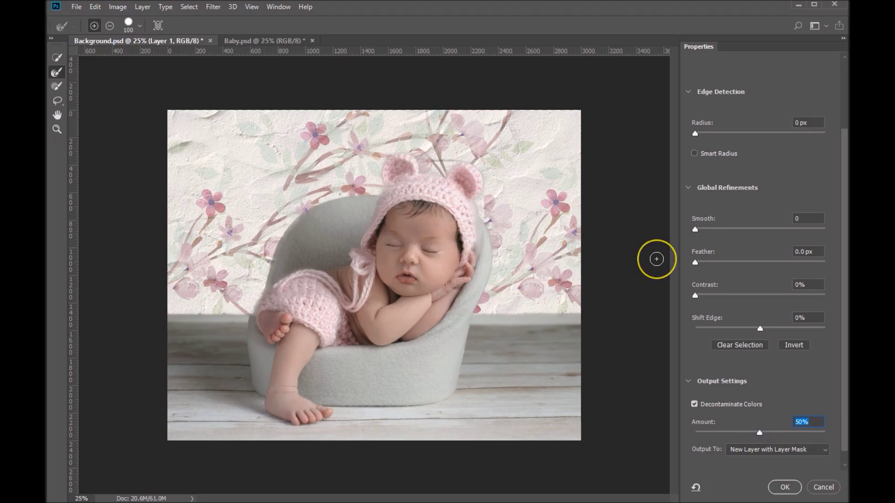
pyautogui.moveTo(280, 247)
pyautogui.mouseDown()
pyautogui.moveTo(300, 209)
pyautogui.moveTo(444, 164)
pyautogui.mouseUp()
# Set the decontamination amount to 60% and output a new layer with layer mask.
pyautogui.moveTo(818, 423); pyautogui.dragTo(745, 426)
pyautogui.write('60')
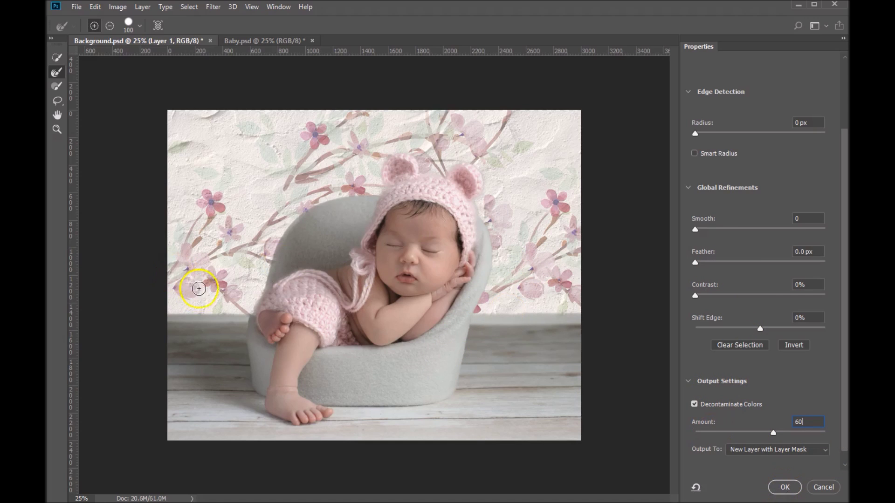
pyautogui.click(781, 486)
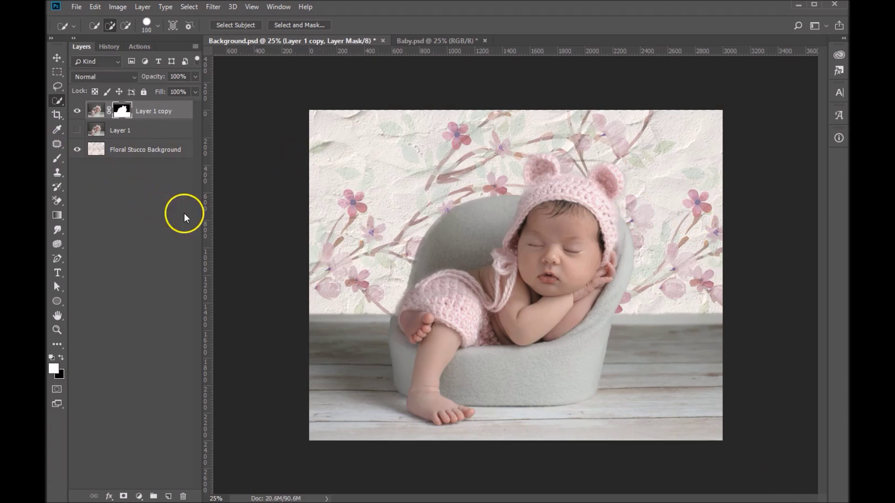
pyautogui.click(95, 110)
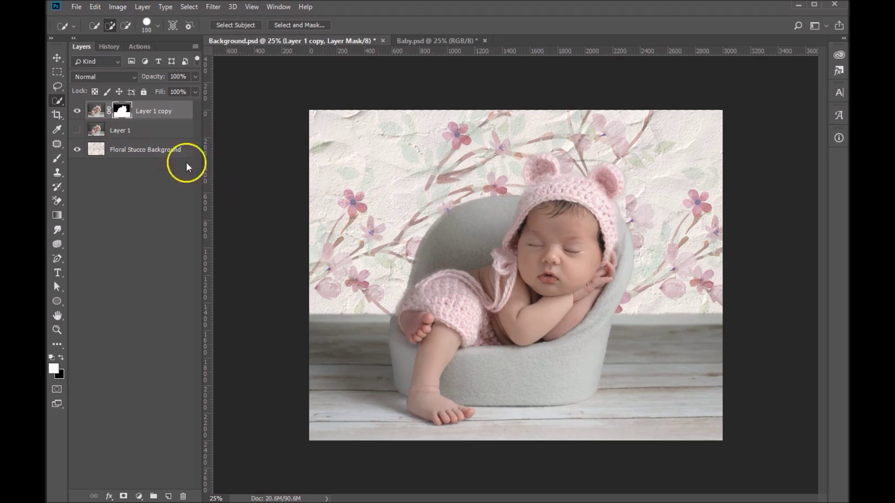
# Select the Floral Stucco Background layer in the Layers panel.
pyautogui.click(178, 149)
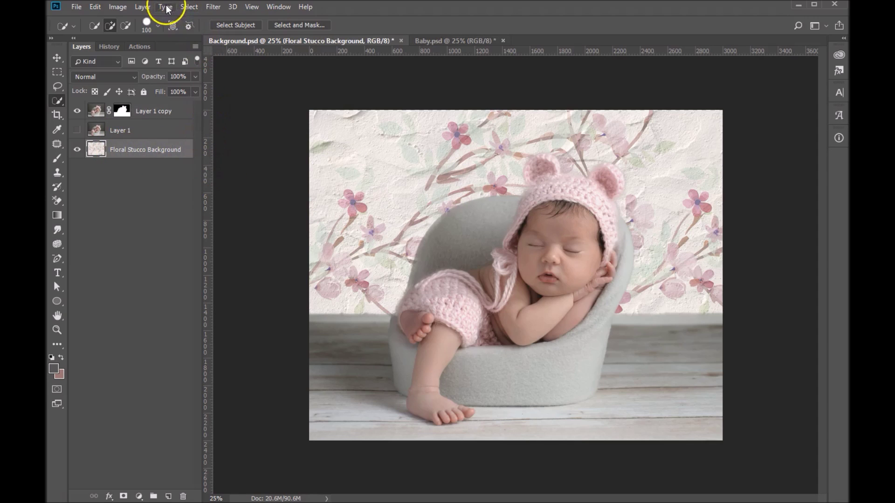
# Apply a Gaussian Blur with a 7.0-pixel radius to the Floral Stucco Background layer.
pyautogui.click(213, 7)
pyautogui.moveTo(229, 145)
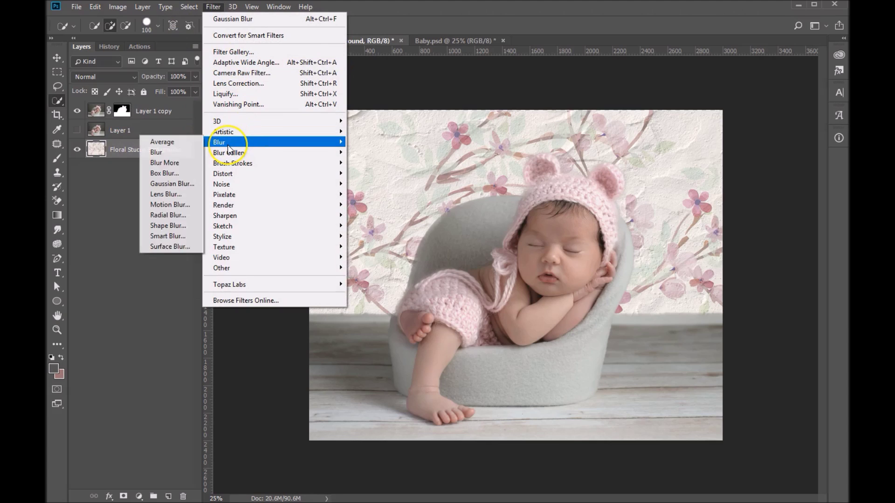
pyautogui.click(180, 187)
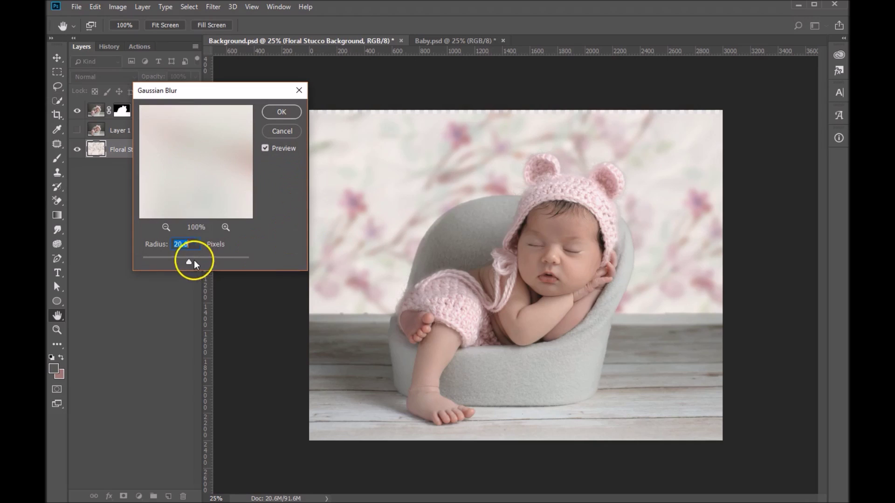
pyautogui.moveTo(189, 262); pyautogui.dragTo(173, 261)
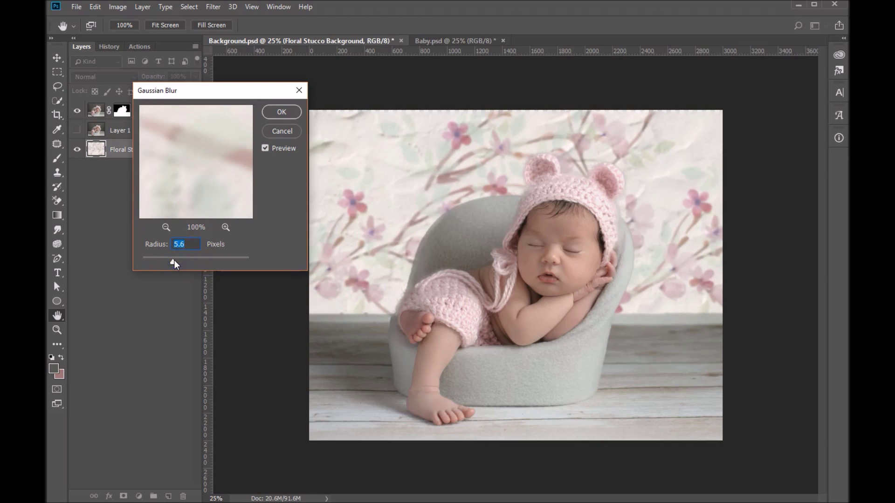
pyautogui.moveTo(172, 261); pyautogui.dragTo(175, 262)
pyautogui.click(283, 114)
pyautogui.press('w')
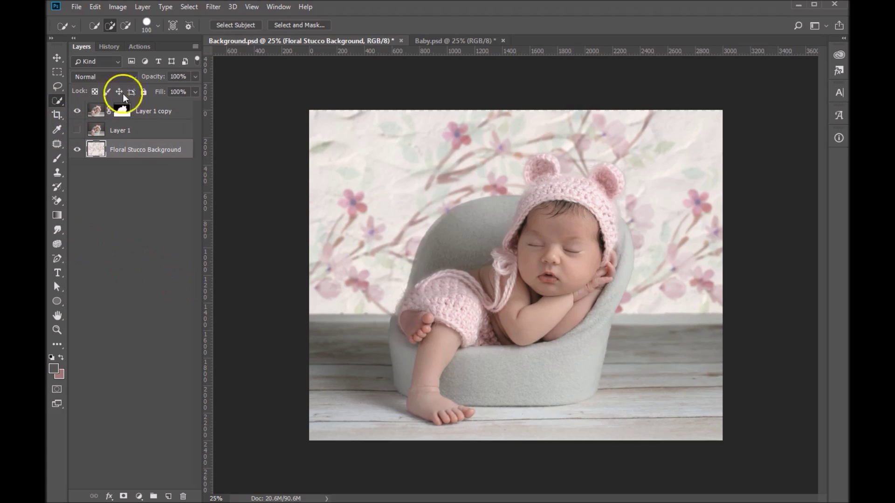
# Make the original Layer 1 visible again and lower its Fill to 9%.
pyautogui.click(77, 130)
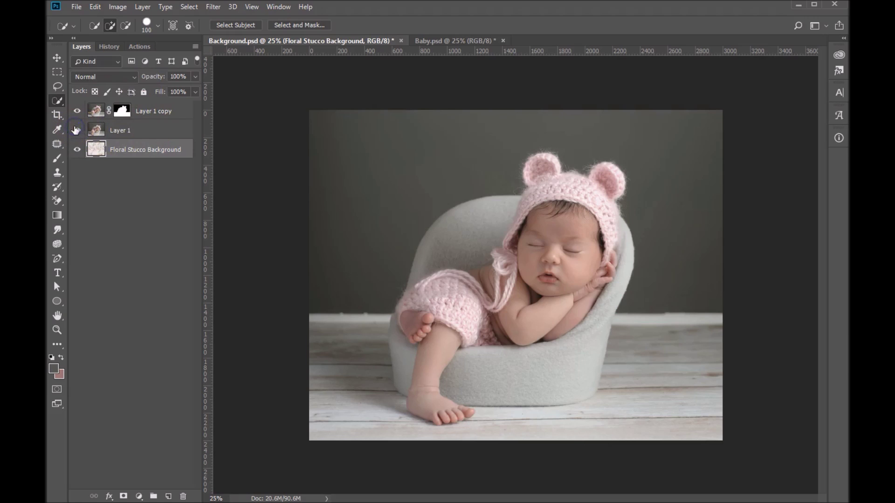
pyautogui.click(123, 130)
pyautogui.click(194, 91)
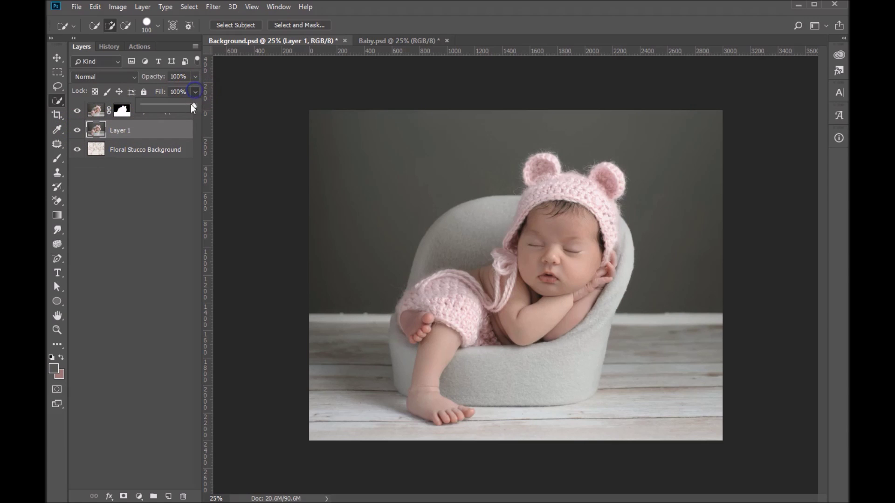
pyautogui.moveTo(191, 105); pyautogui.dragTo(146, 107)
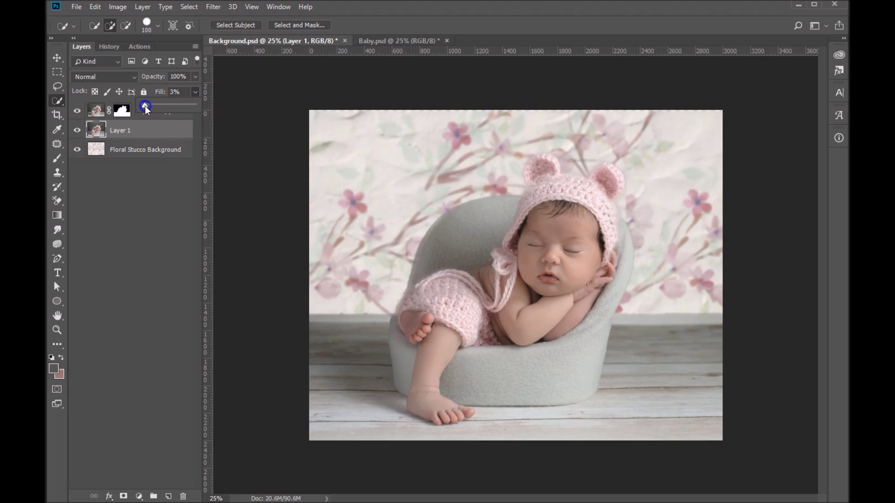
pyautogui.moveTo(147, 108); pyautogui.dragTo(147, 106)
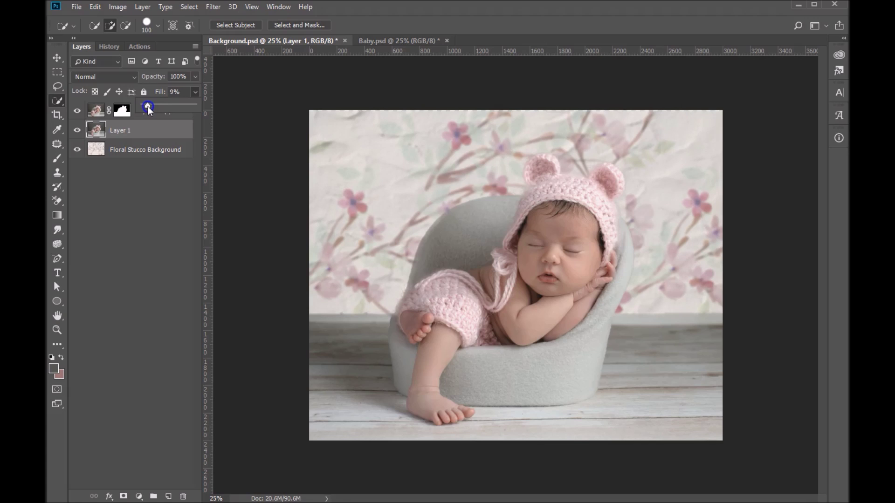
pyautogui.click(112, 363)
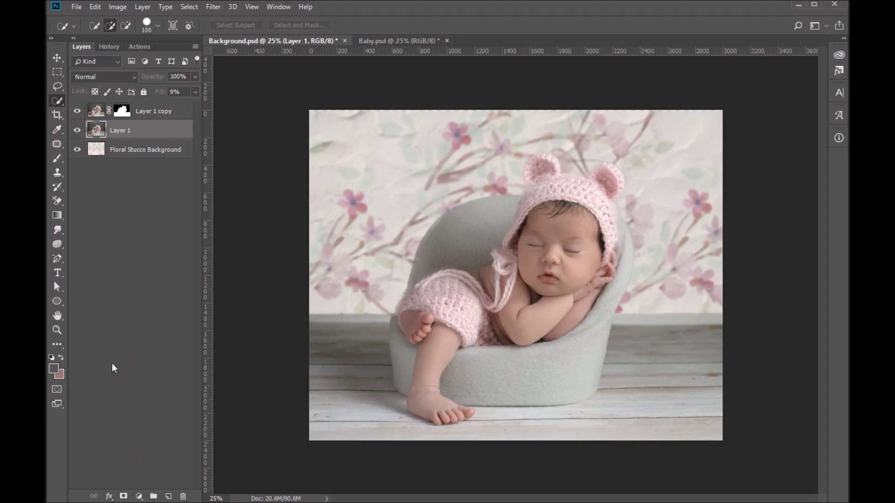
pyautogui.click(160, 129)
# Change Layer 1's blend mode to Overlay and drag its Fill up to 66%.
pyautogui.click(124, 76)
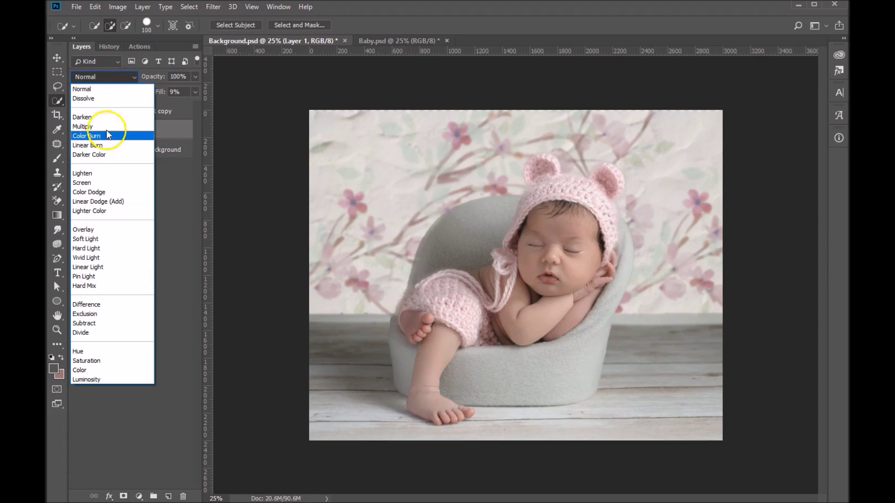
pyautogui.click(84, 229)
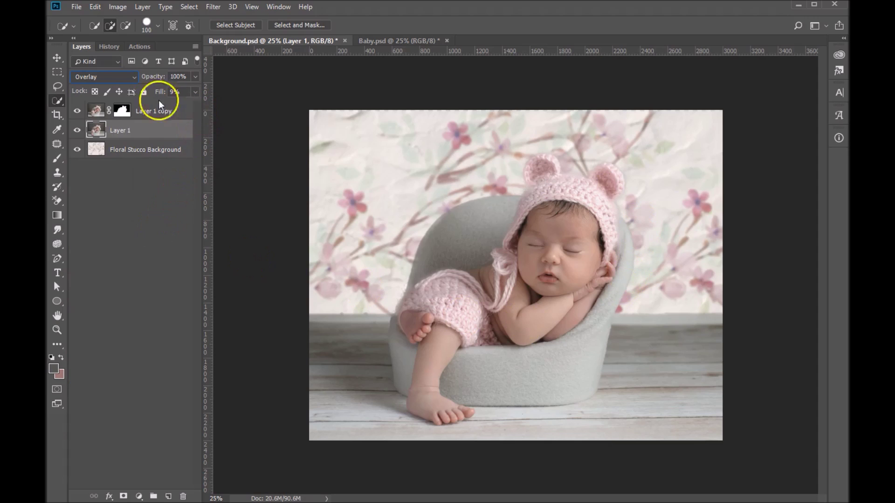
pyautogui.click(194, 92)
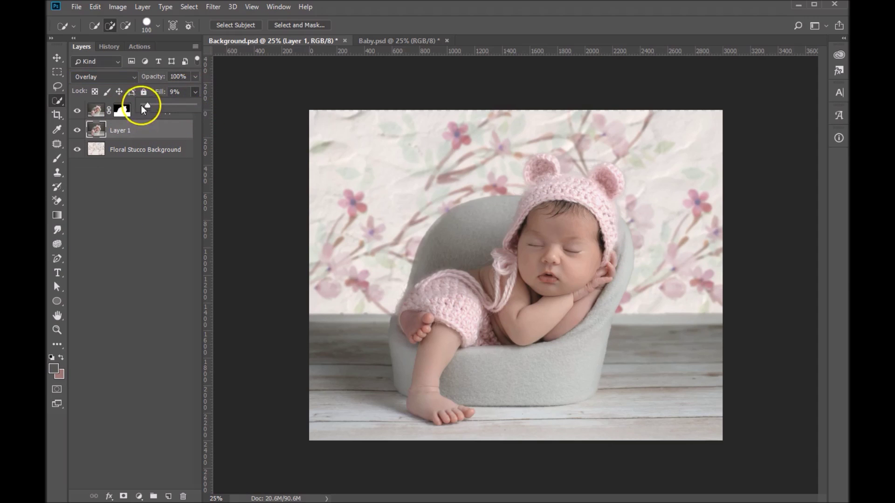
pyautogui.moveTo(147, 105); pyautogui.dragTo(178, 106)
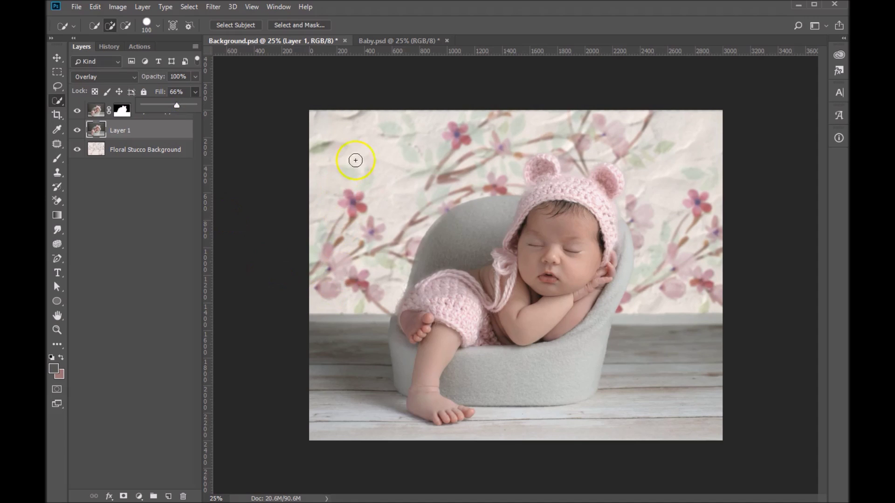